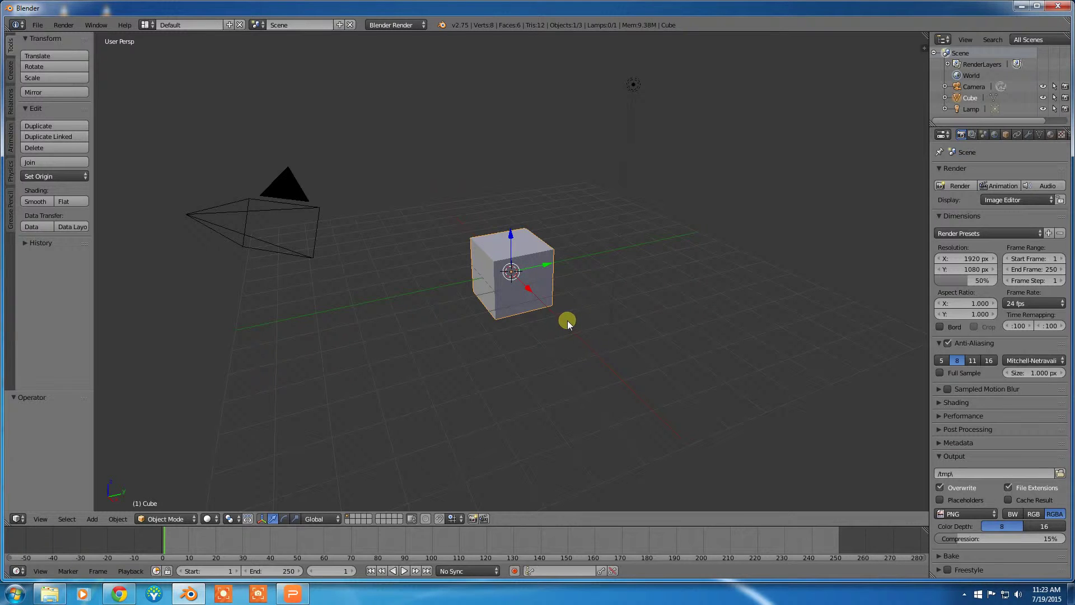
Toggle the selection of all scene objects off and on, finishing with only the cube selected.
key(a)
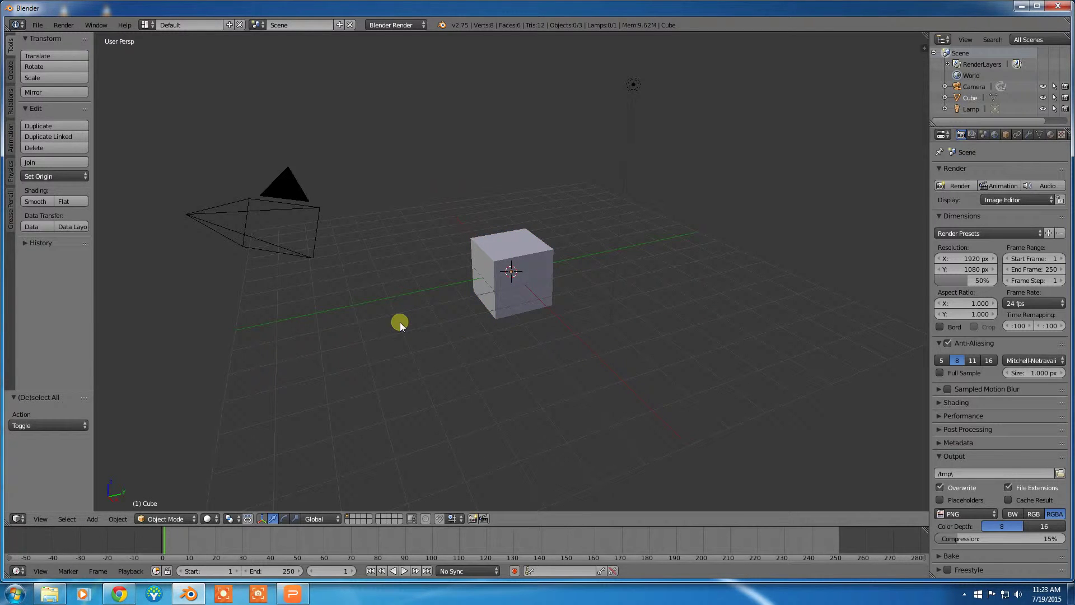
key(a)
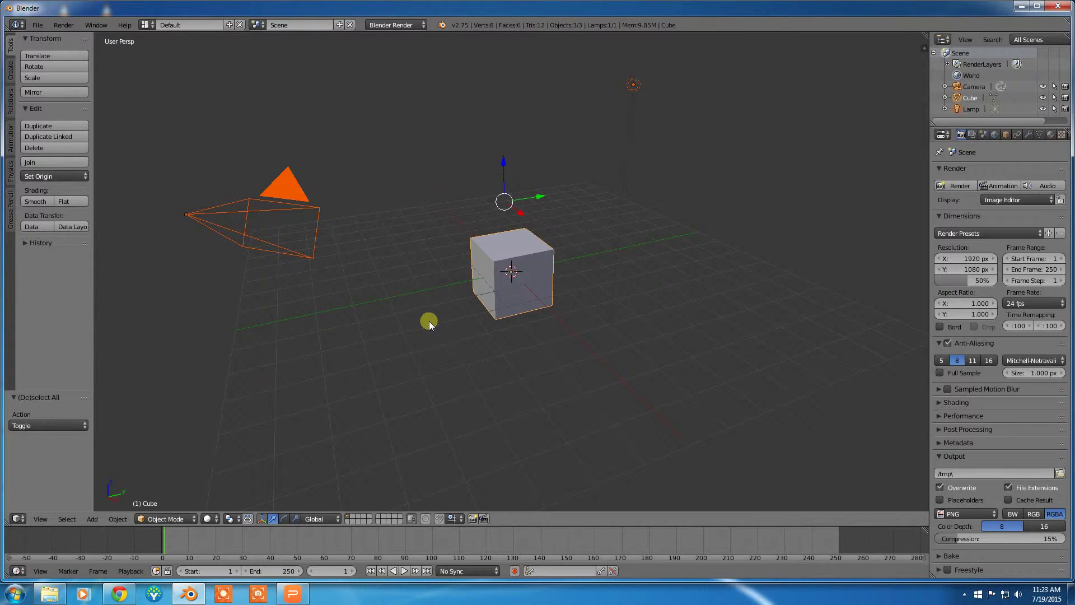
key(a)
right_click(485, 273)
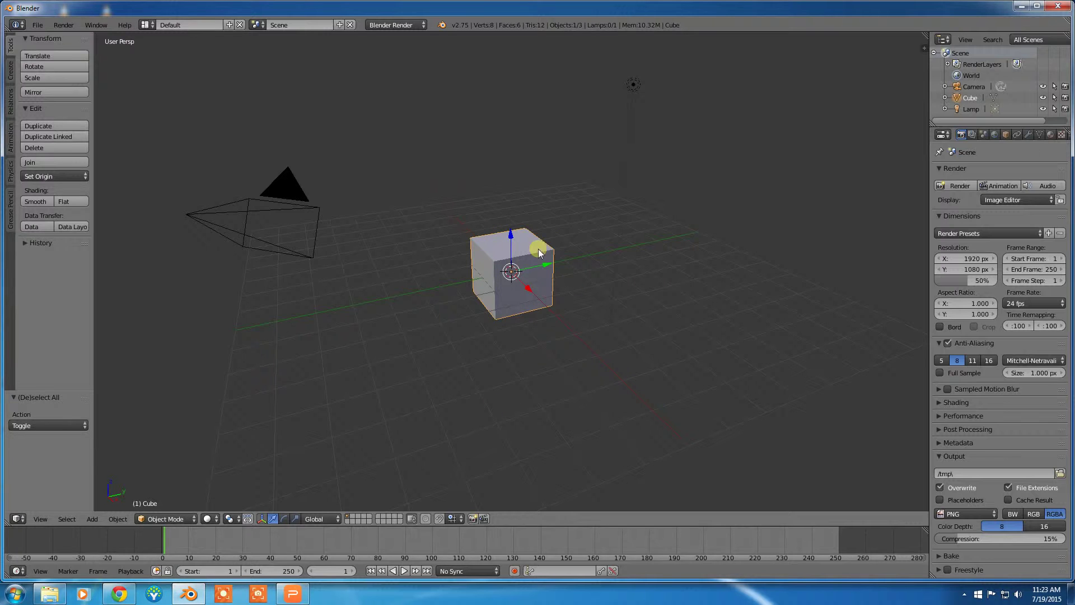
Enter Edit Mode on the cube and select only its upper front corner vertex.
key(Tab)
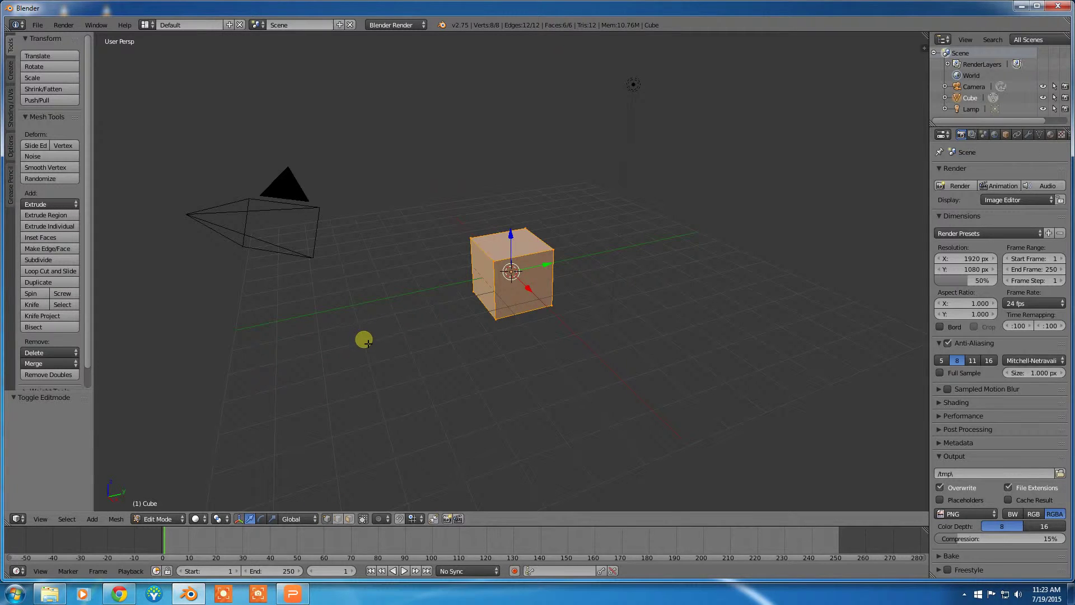
key(a)
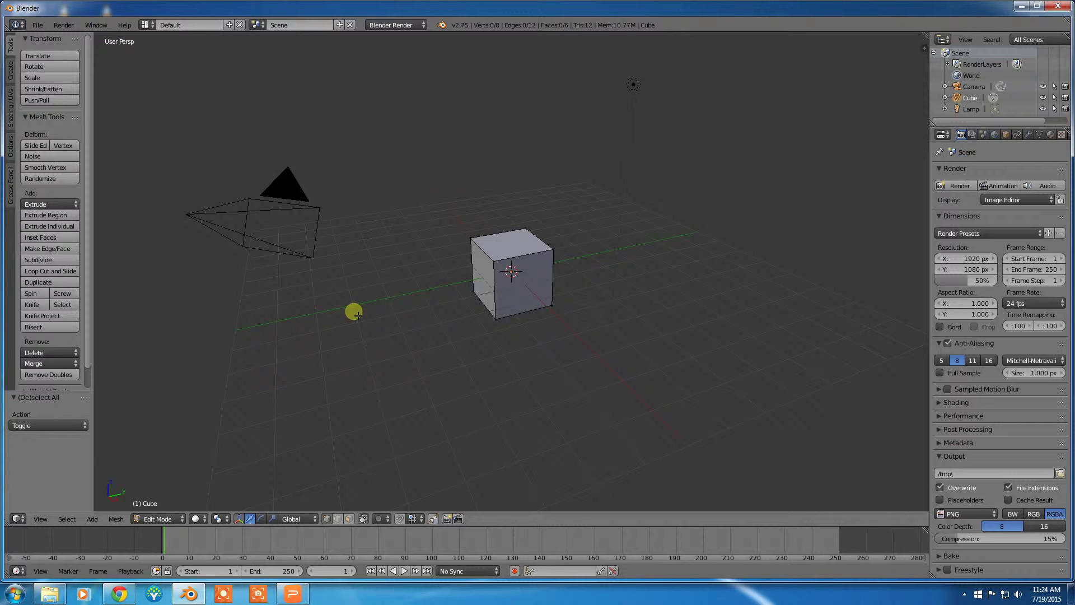
right_click(498, 262)
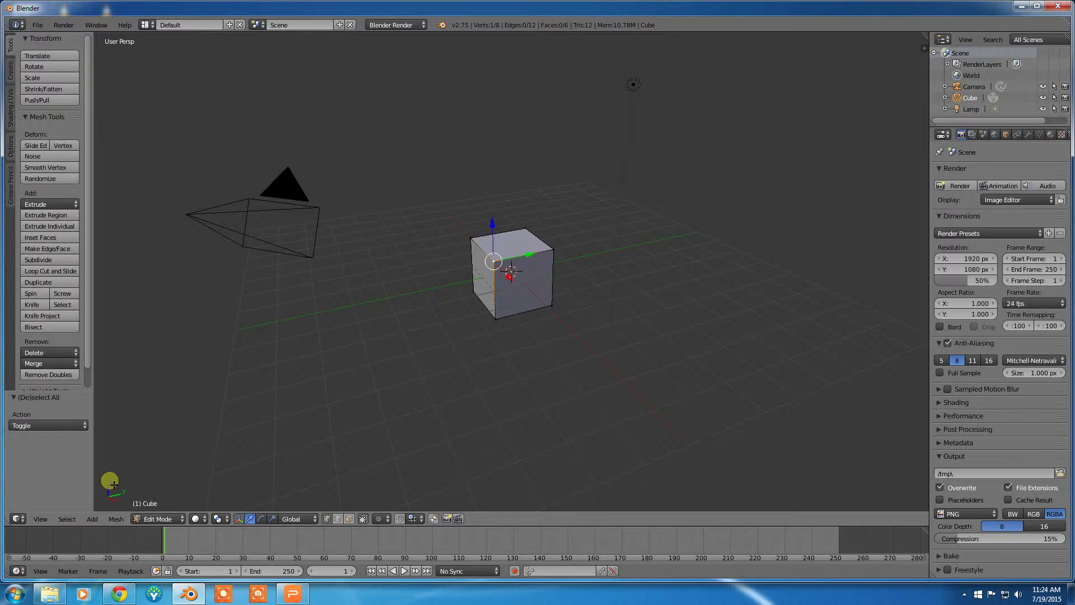
Try raising the selected corner vertex about 0.94 along the Z axis and undo the move.
middle_drag(512, 336, 429, 352)
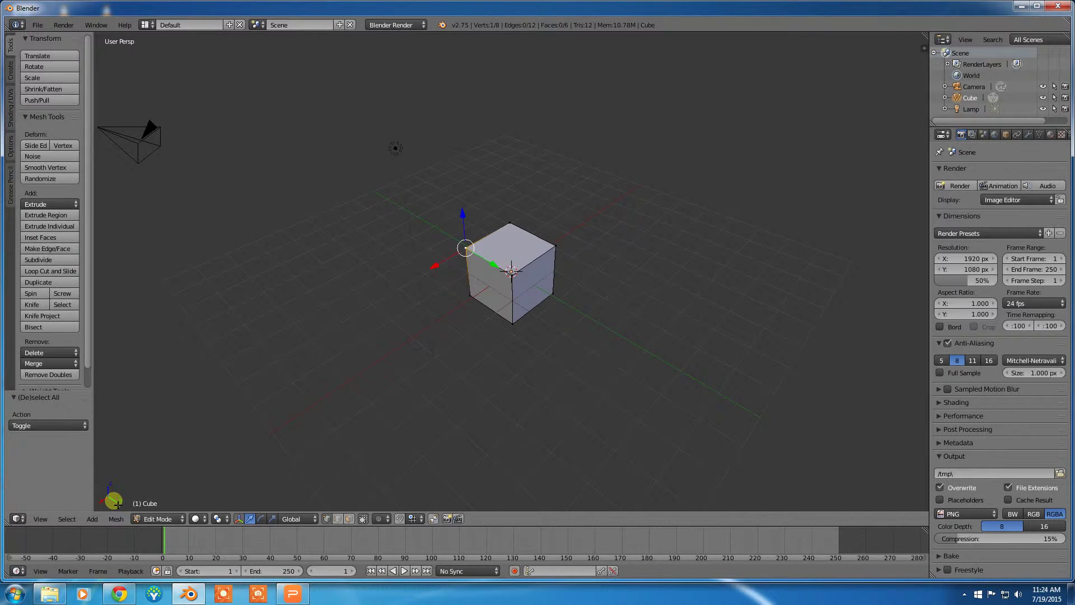
middle_drag(207, 343, 504, 252)
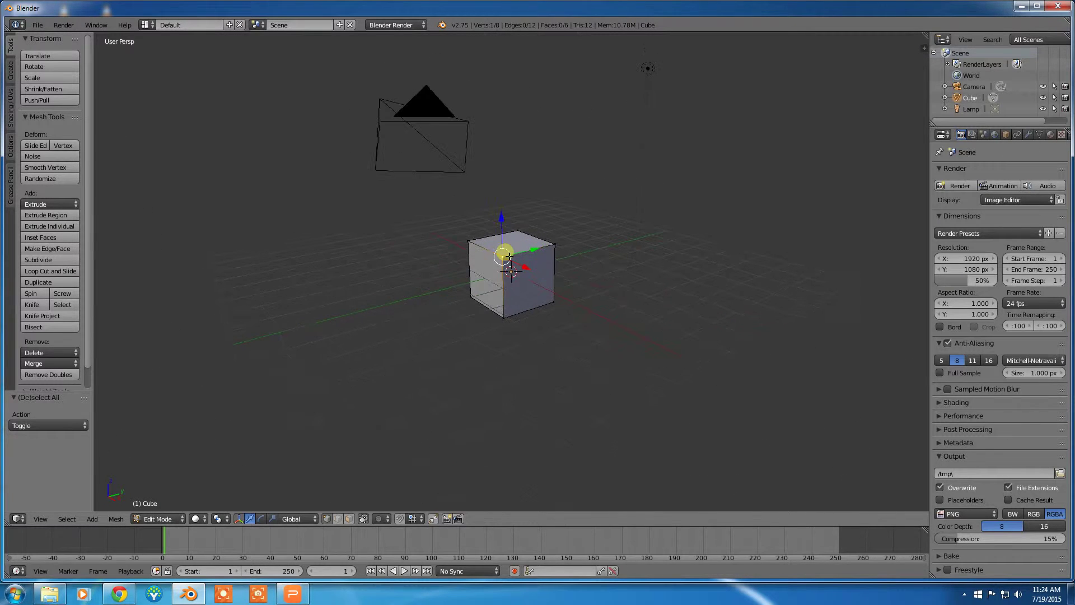
scroll(508, 261, up, 2)
scroll(508, 261, up, 3)
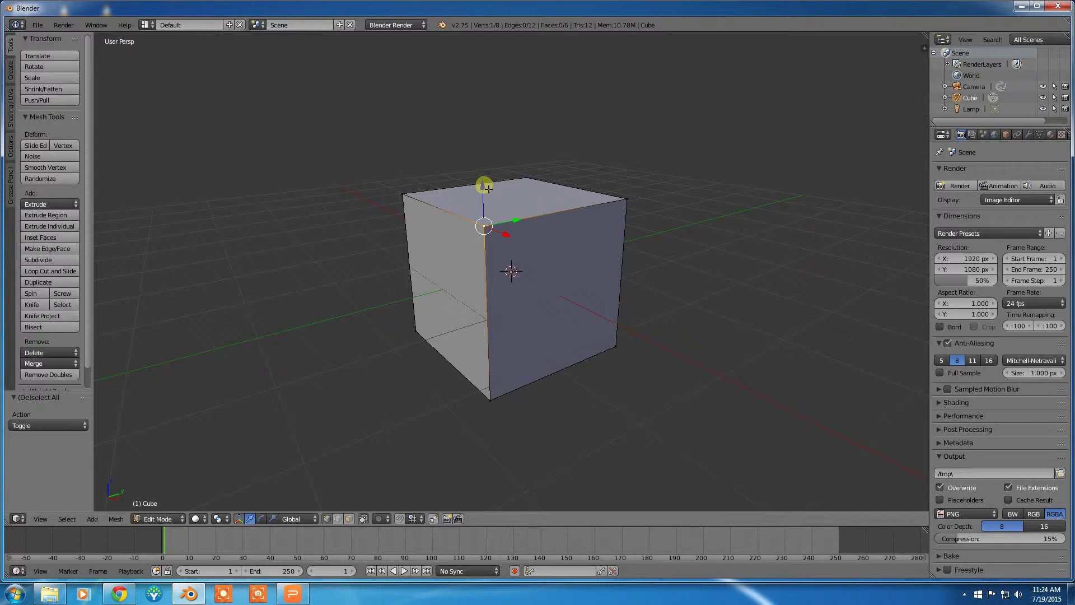
drag(487, 188, 482, 87)
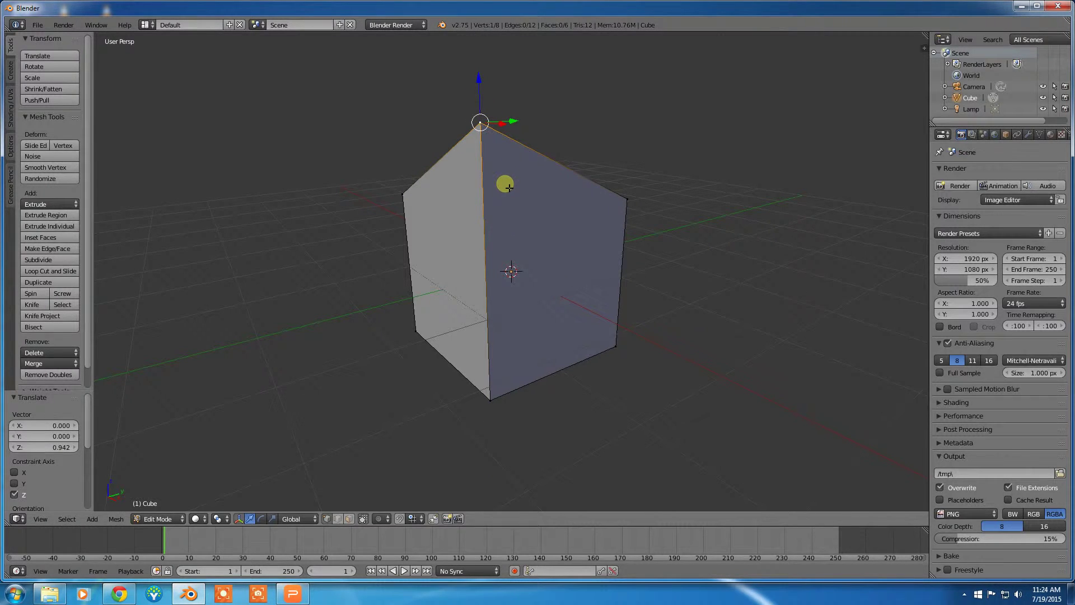
key(ctrl+z)
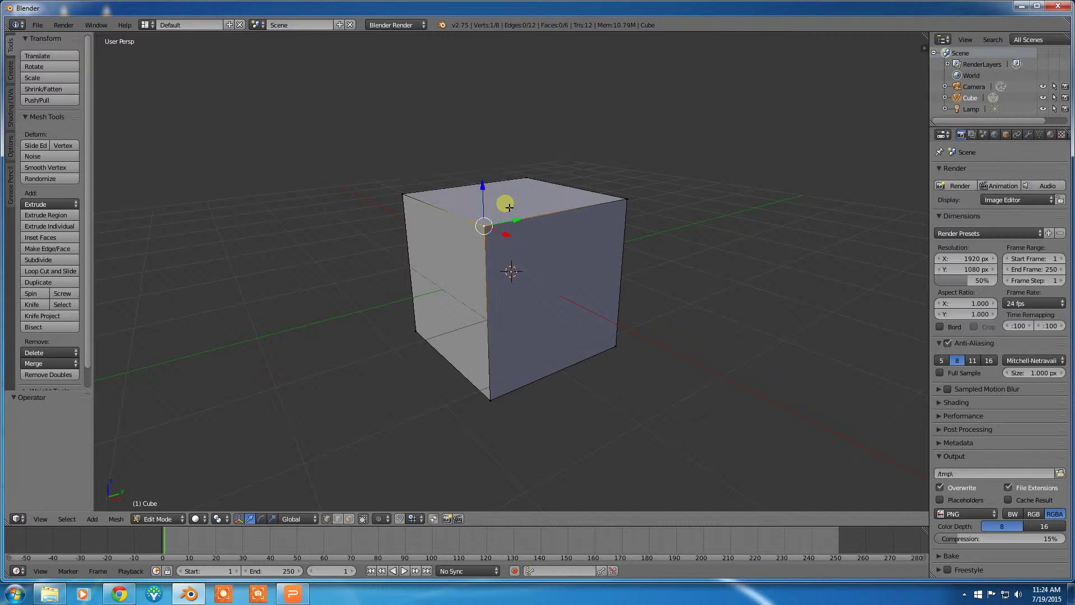
Try shifting the corner vertex about 0.88 along X and about 0.21 along Y, undoing each move.
drag(508, 240, 566, 257)
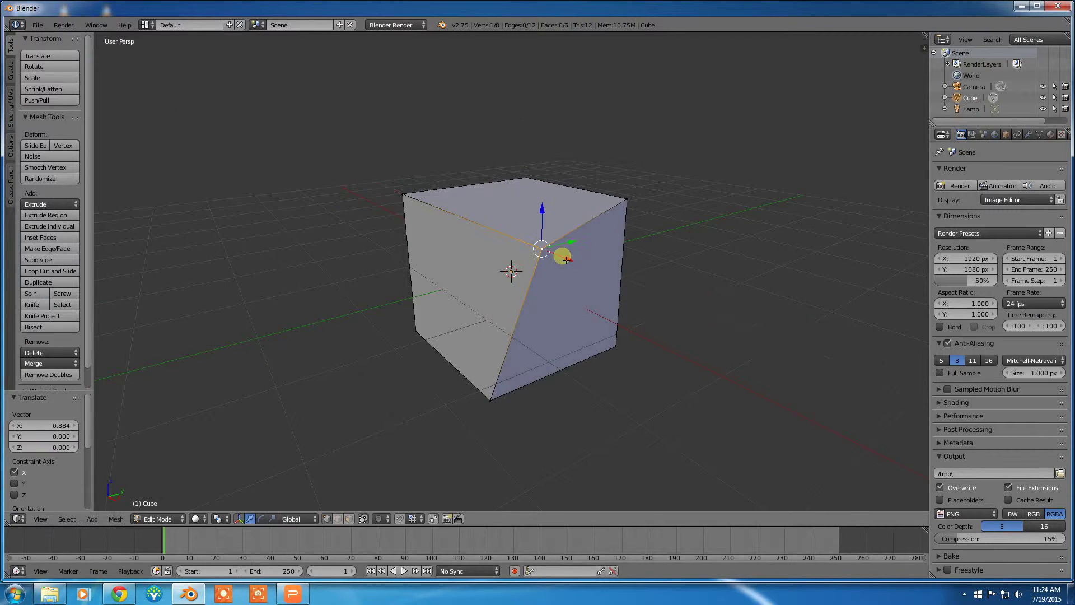
key(ctrl+z)
drag(514, 224, 541, 222)
key(ctrl+z)
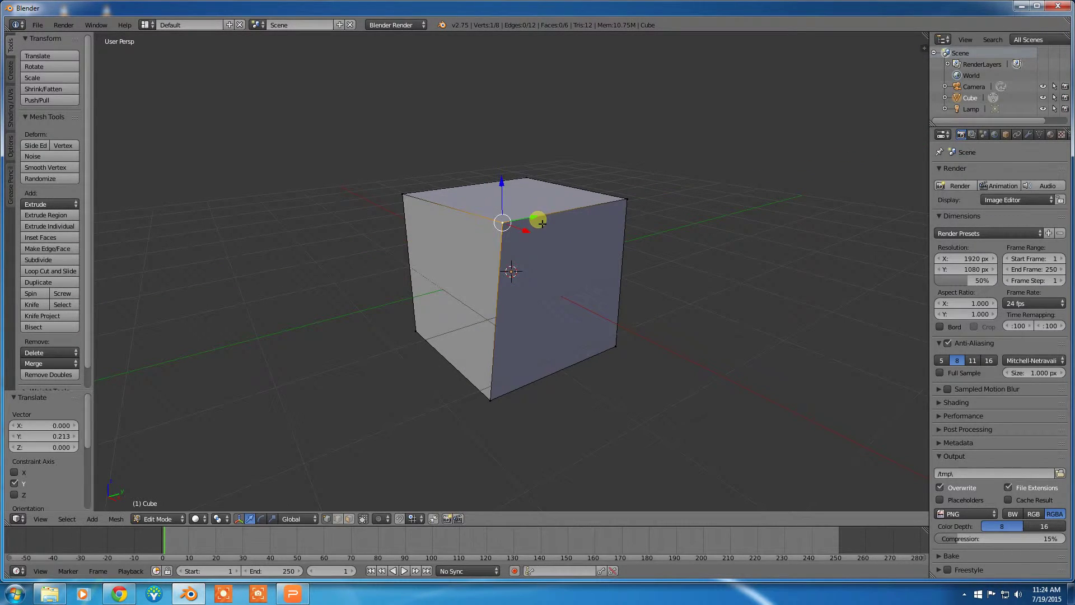
key(ctrl+z)
Select one of the cube's upper edges, try pulling it outward and about 0.55 up along Z, and undo the moves.
key(a)
right_click(441, 210)
drag(481, 205, 404, 121)
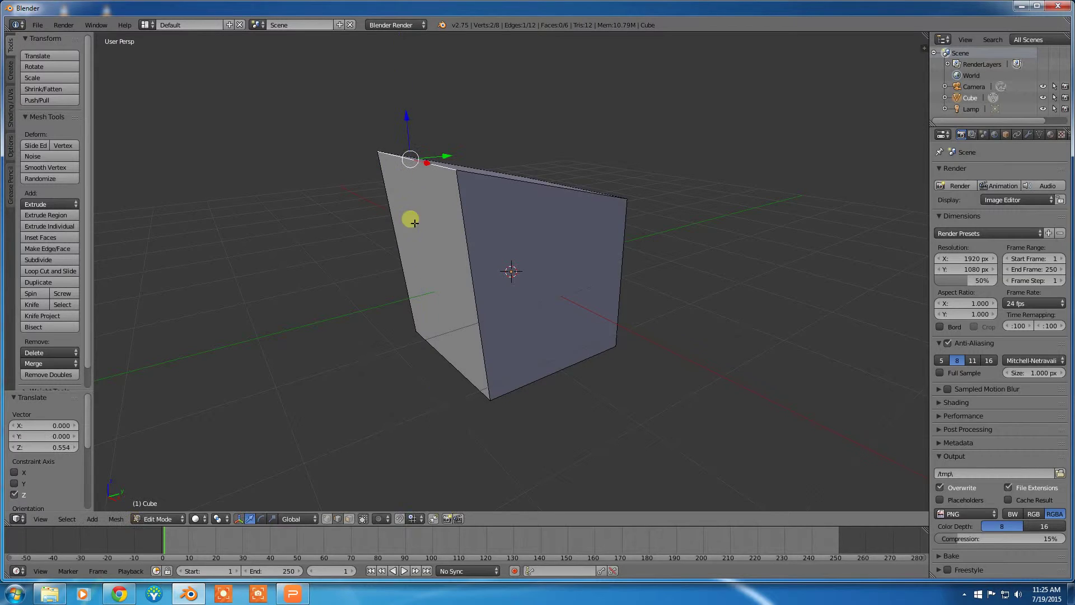
key(ctrl+z)
key(ctrl+z)
Switch to face selection and select the cube's top face, undoing a trial move of it.
click(351, 518)
click(326, 518)
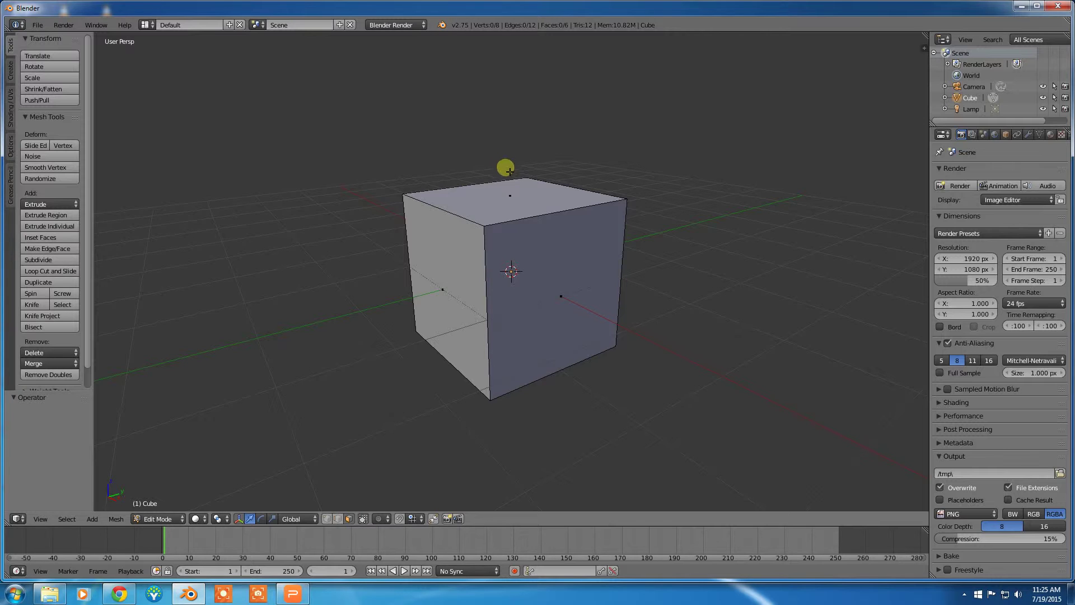
right_click(492, 223)
mouse_move(512, 157)
mouse_down()
mouse_move(511, 53)
mouse_move(525, 198)
mouse_move(512, 136)
mouse_move(506, 156)
mouse_up()
key(ctrl+z)
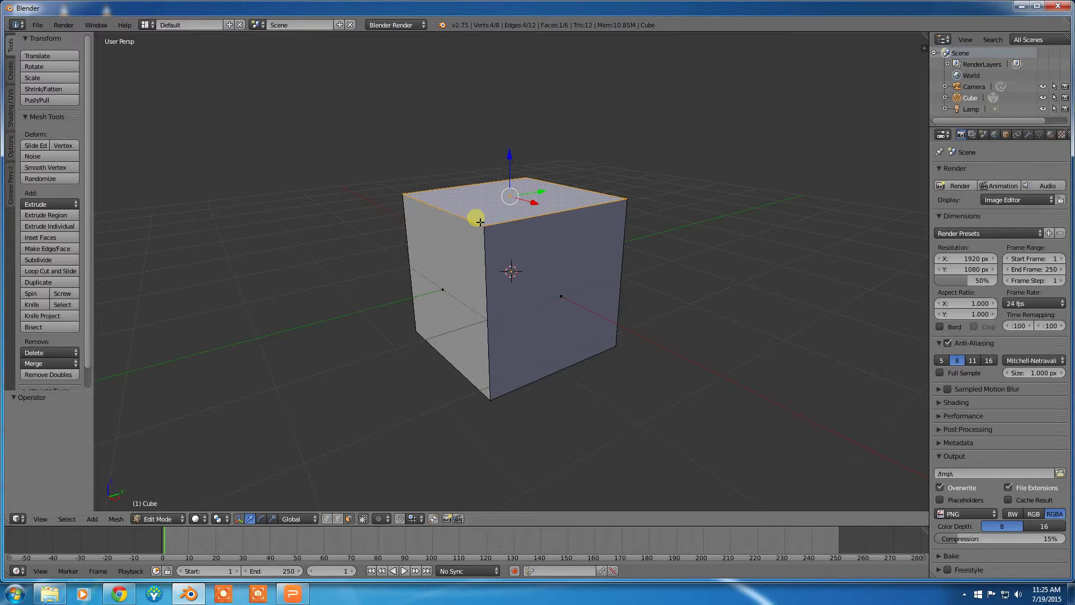
Grab the top face and try constraining its move to the global X, Y and Z axes and to local Z.
scroll(480, 222, down, 5)
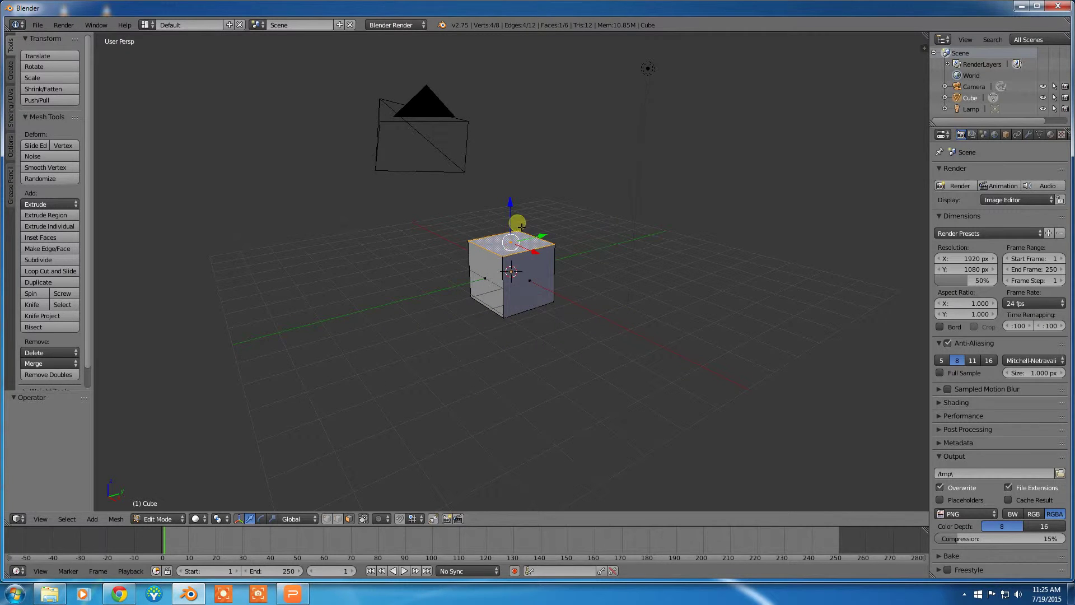
key(g)
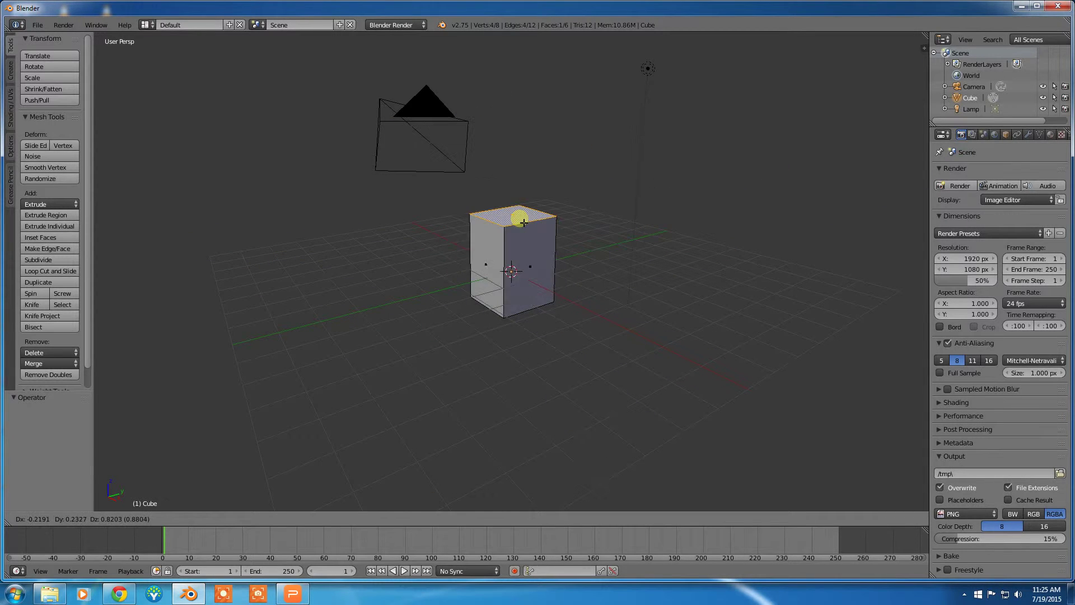
key(y)
key(z)
key(x)
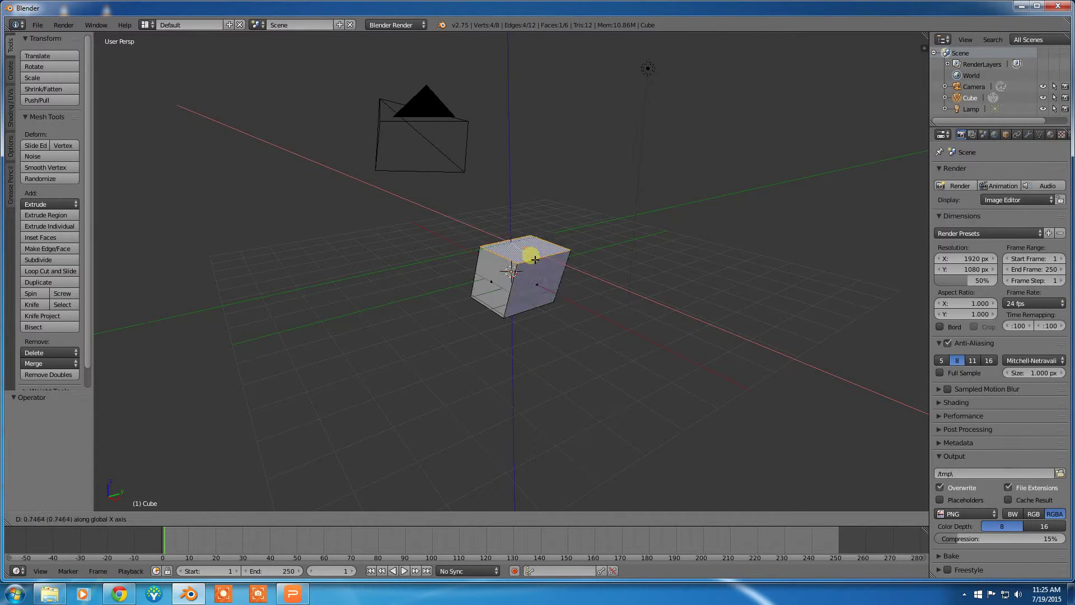
key(z)
key(y)
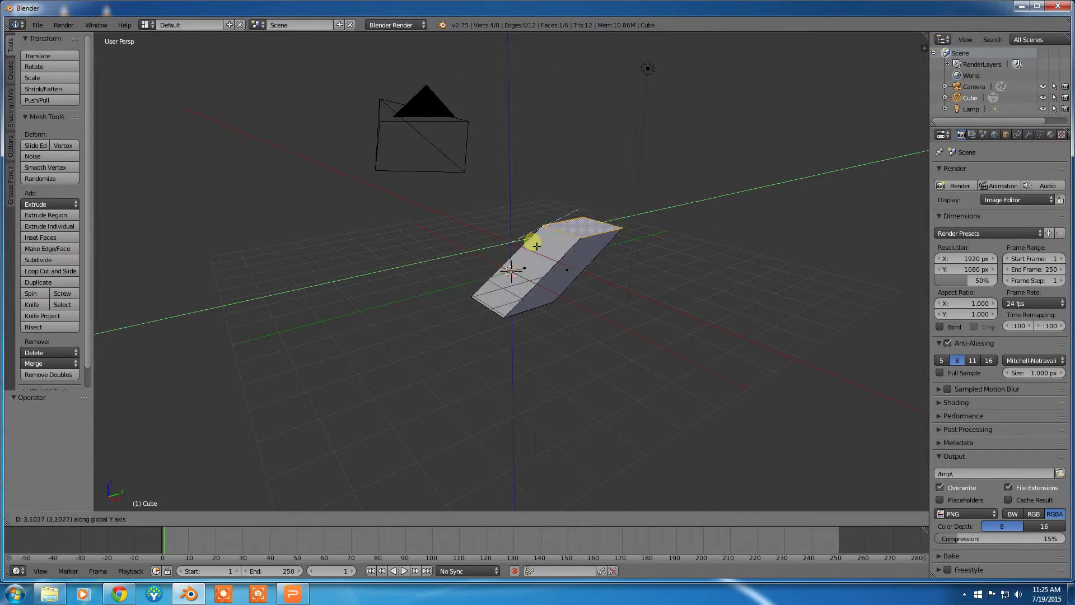
key(z)
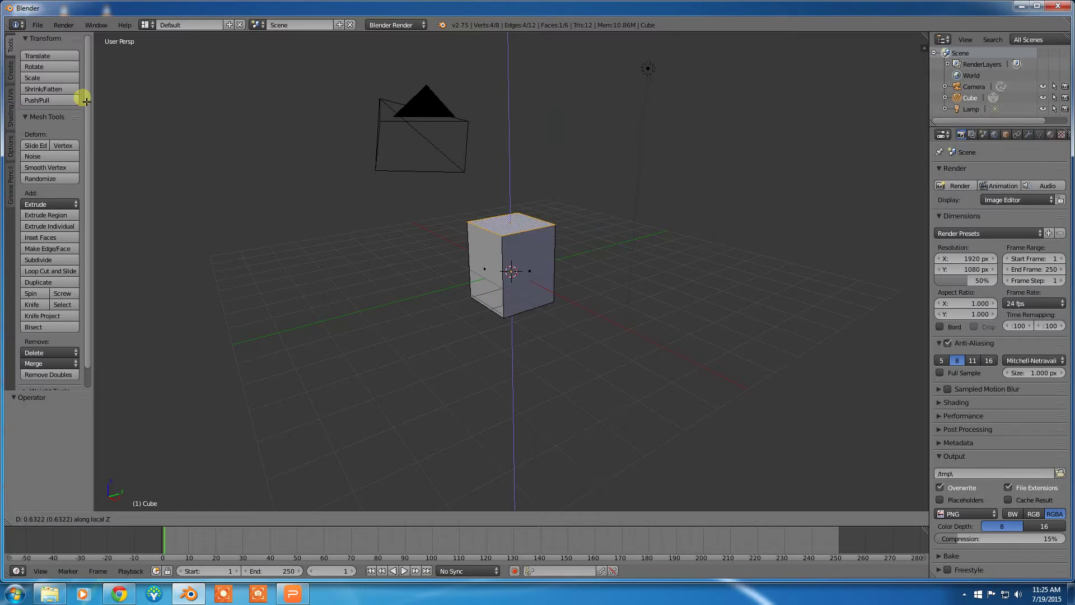
key(z)
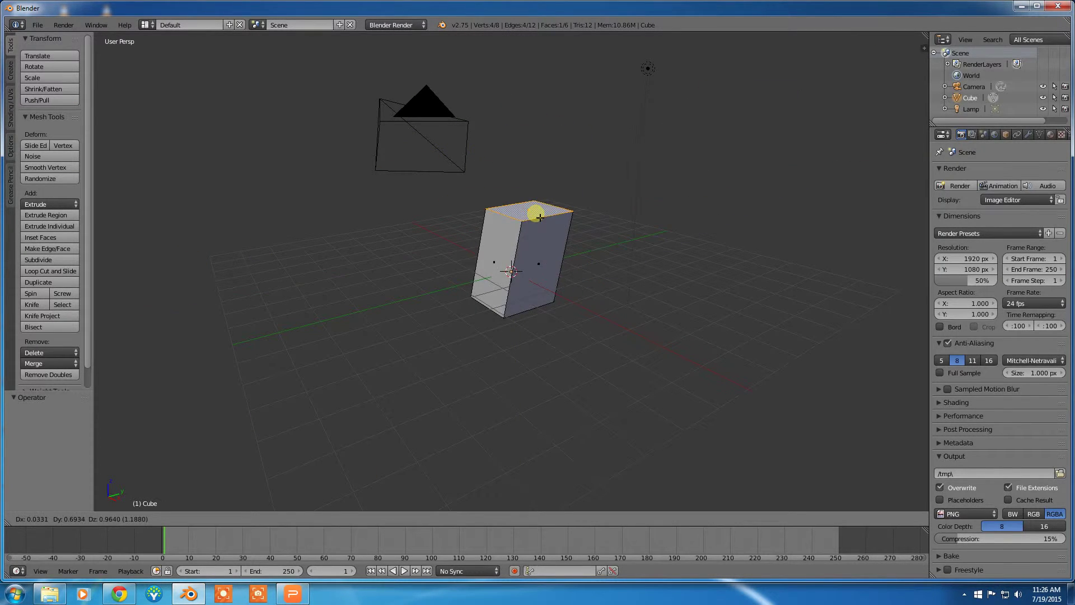
Switch the top face's move repeatedly between the global Y, X and Z axis constraints and cancel it.
key(y)
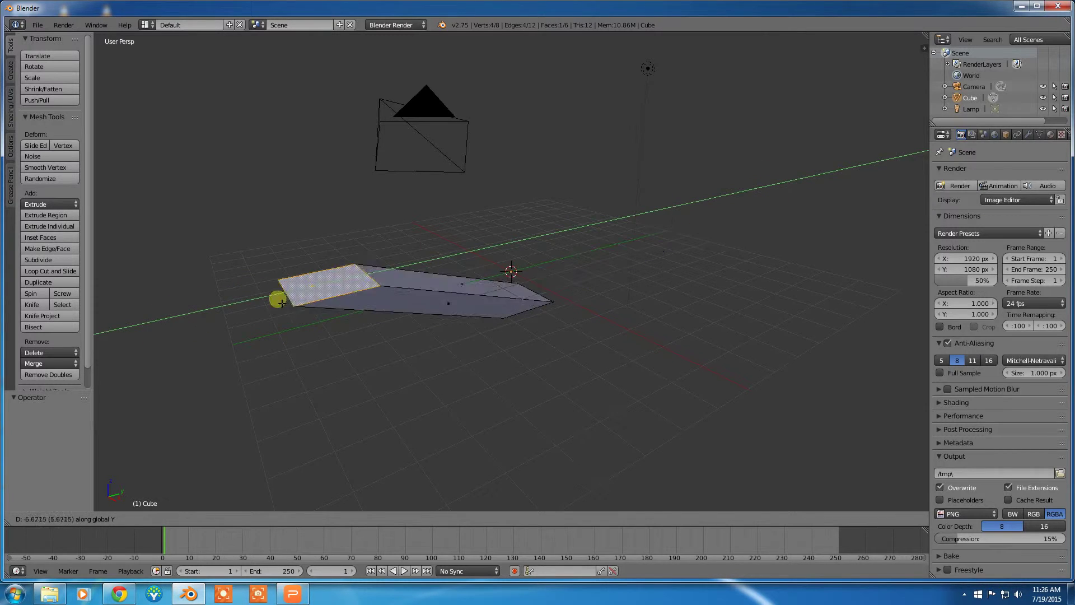
key(x)
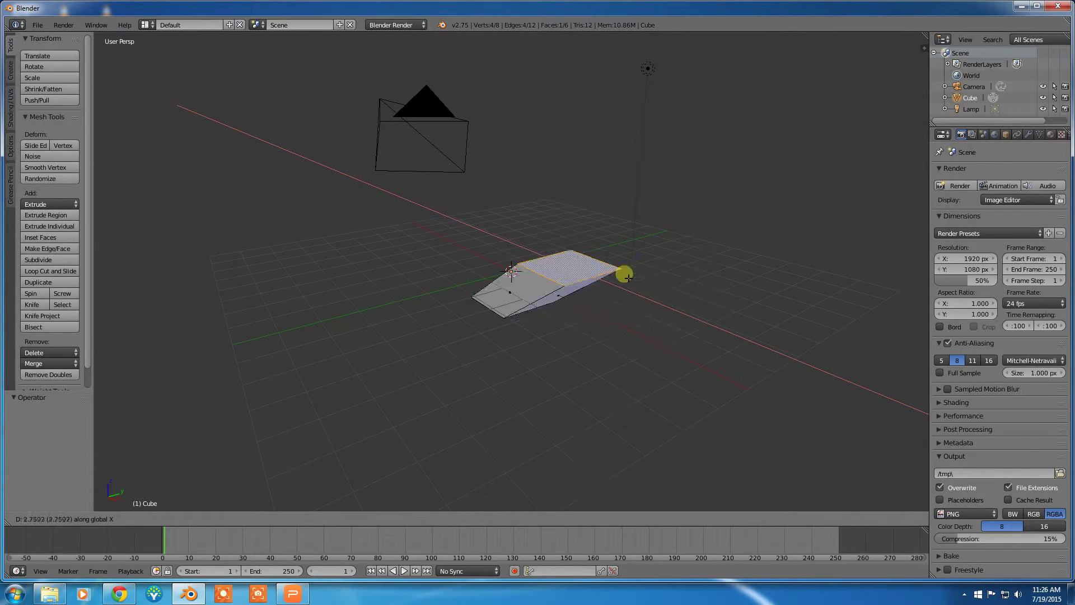
key(z)
key(x)
key(y)
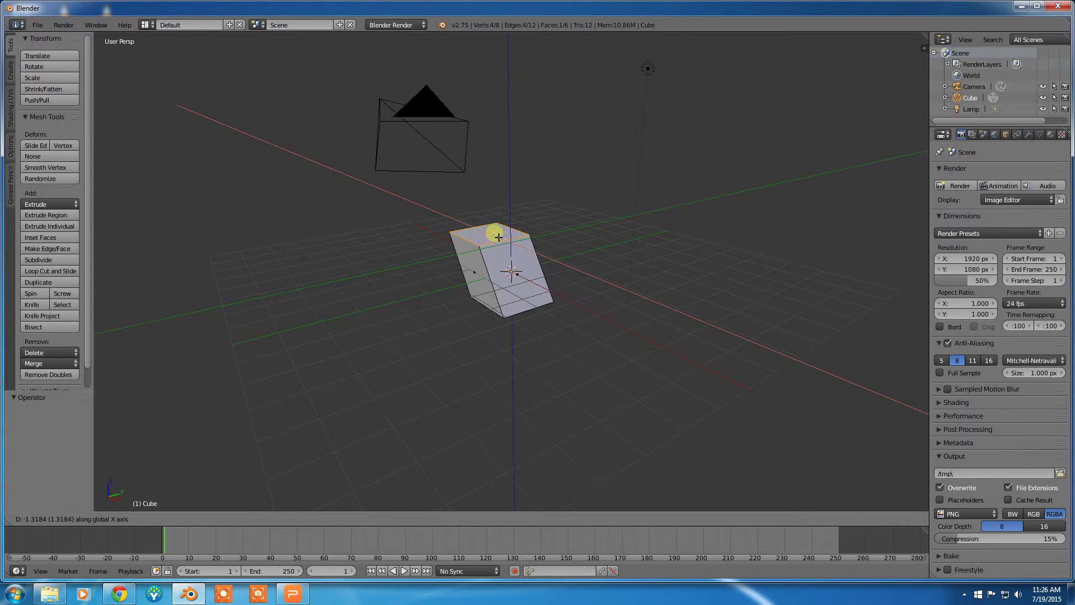
key(z)
key(x)
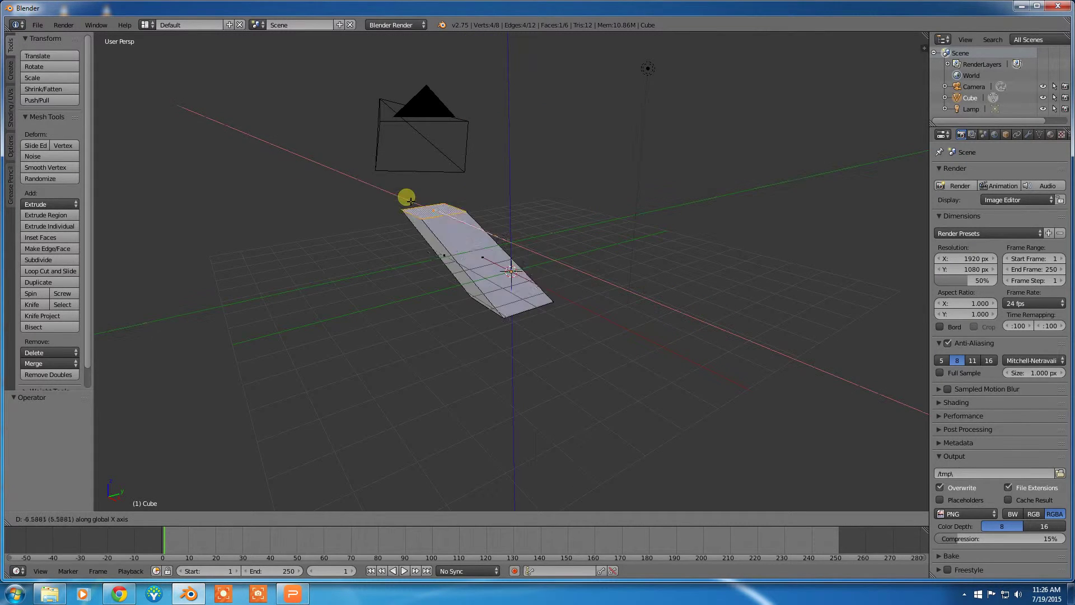
key(z)
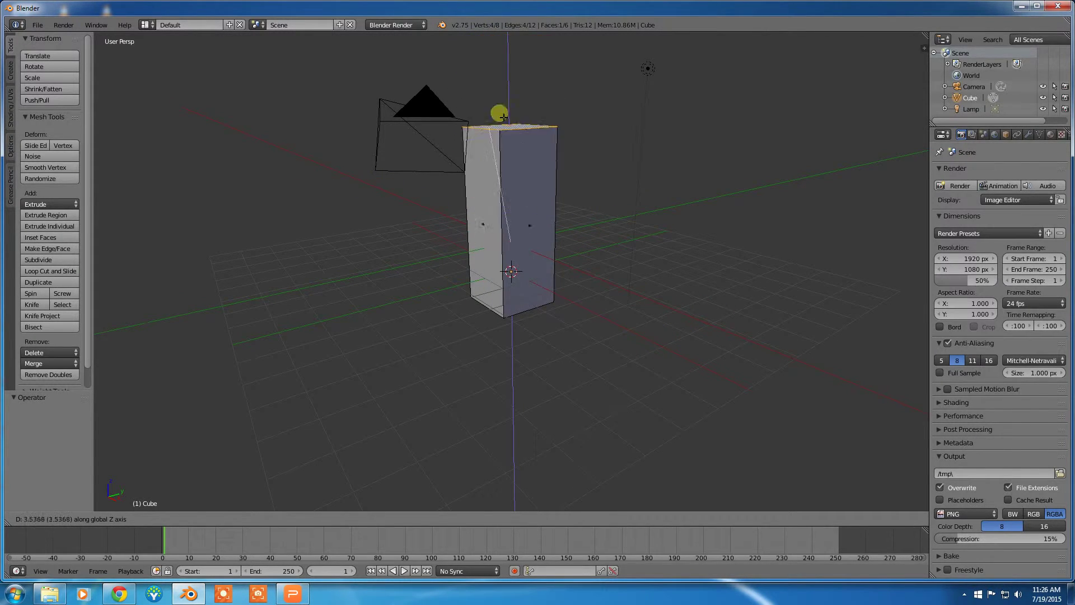
key(y)
key(z)
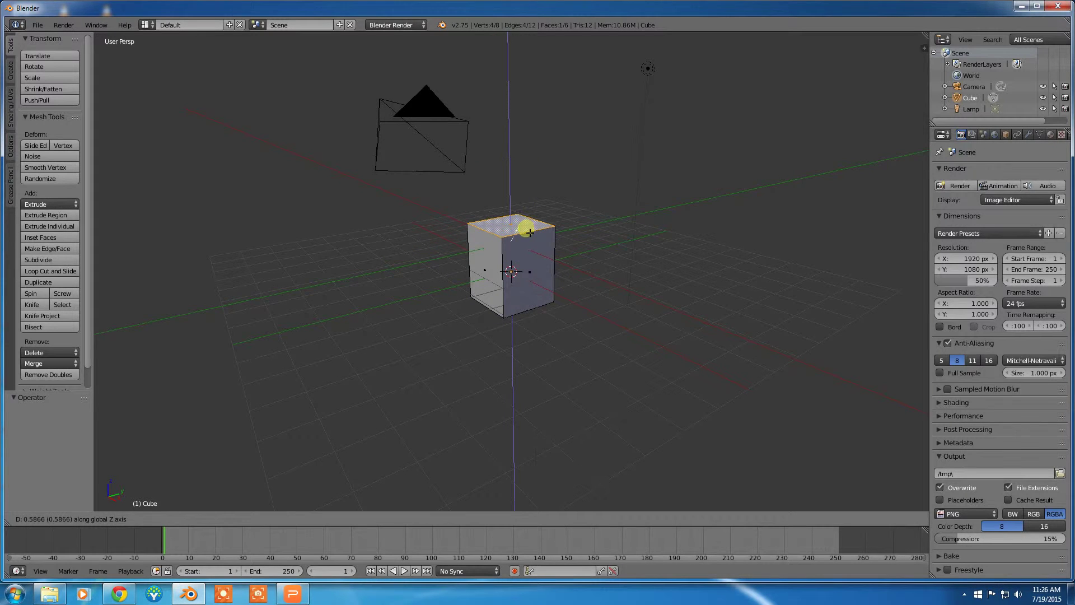
key(y)
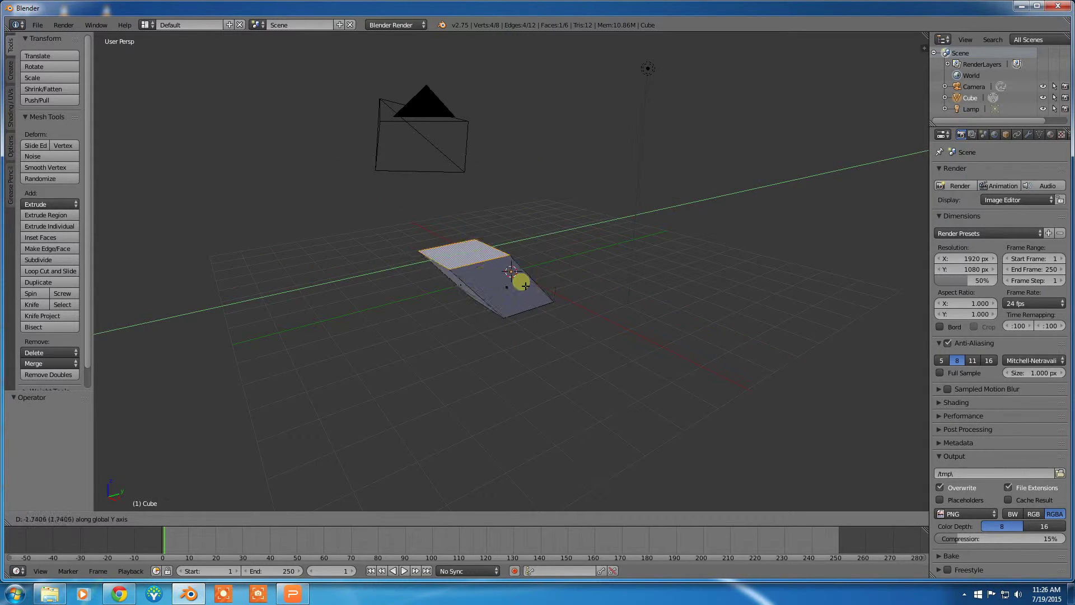
key(Escape)
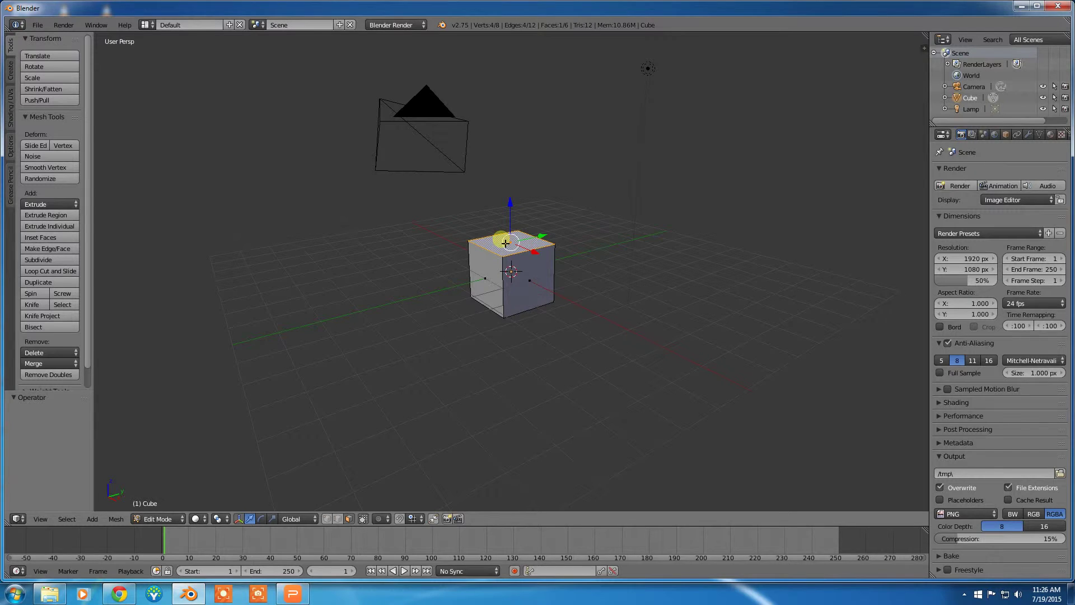
Try moving the top face freely by about -1.5 in X, 1.16 in Y and 4.98 in Z, inspect the skew, and undo it.
key(g)
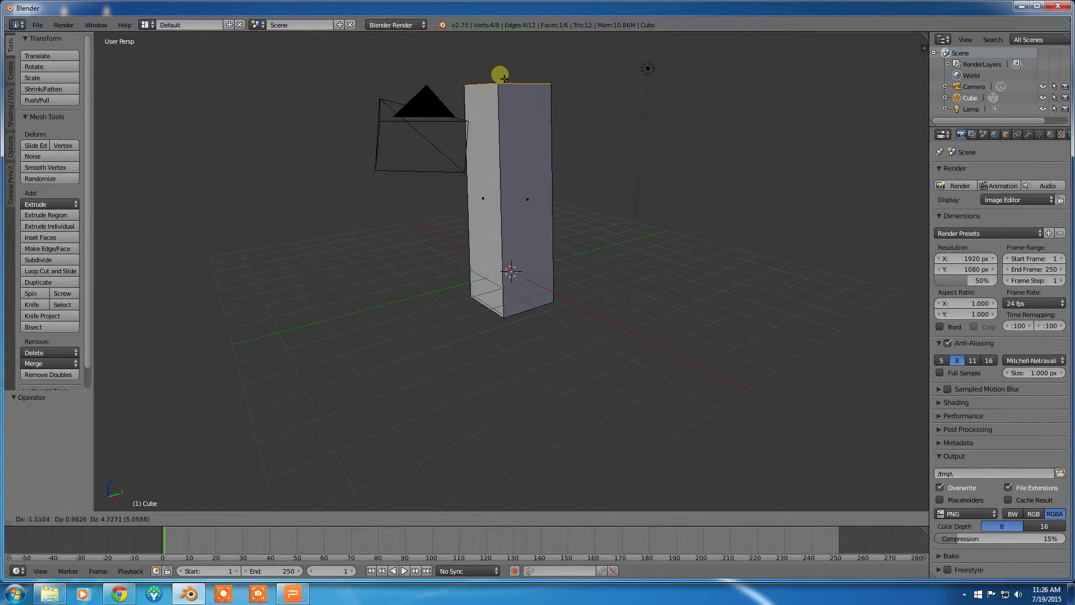
click(506, 76)
middle_drag(352, 250, 433, 256)
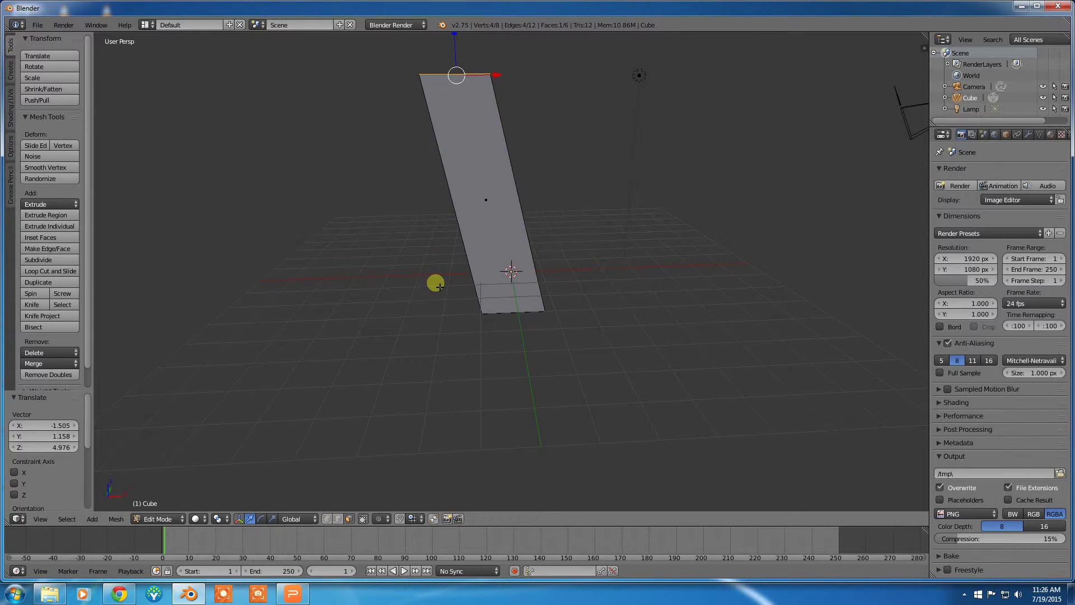
middle_drag(603, 258, 516, 261)
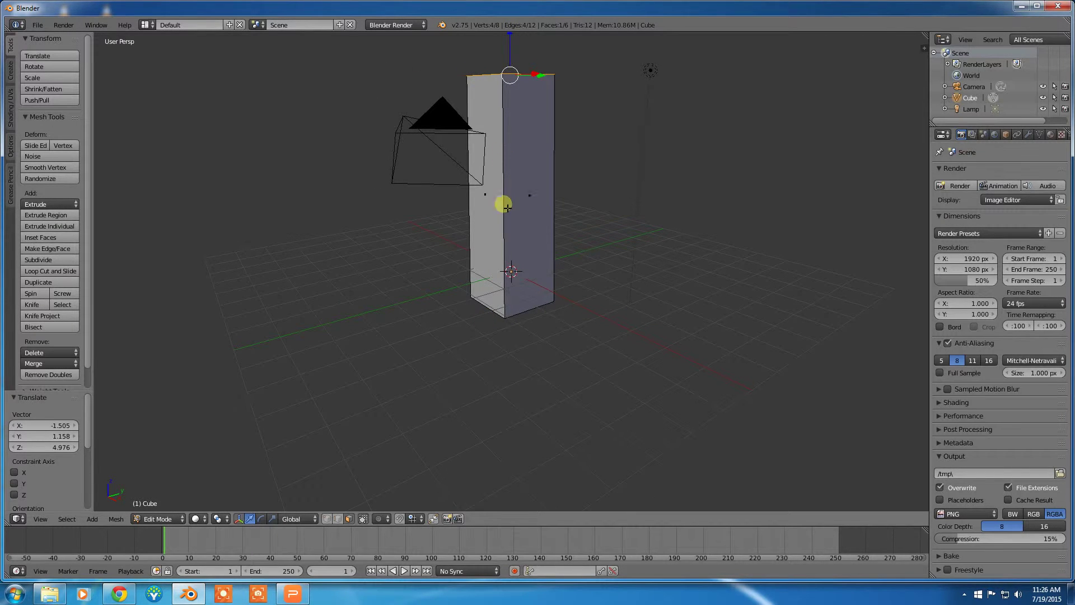
middle_drag(445, 246, 597, 322)
key(ctrl+z)
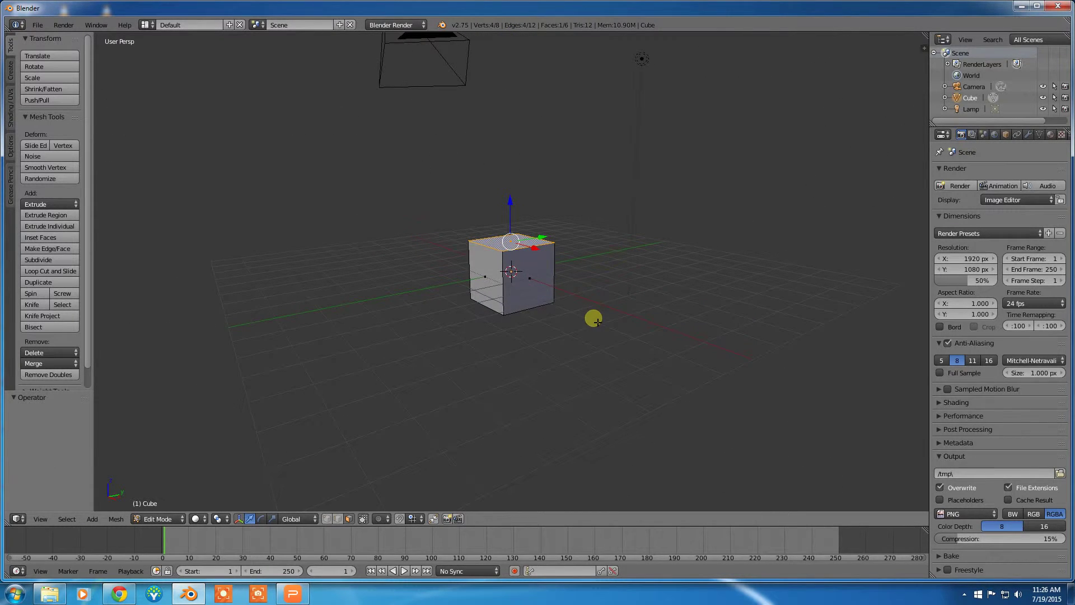
middle_drag(562, 273, 533, 284)
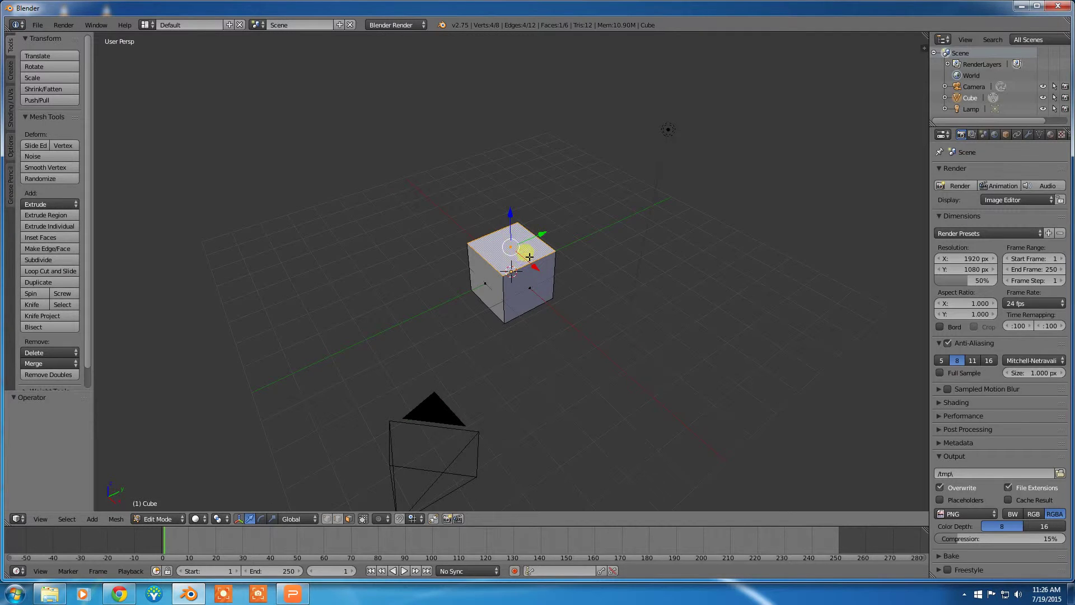
Move the cube's top face up by about 3.34 along the global Z axis to form a tall block.
key(e)
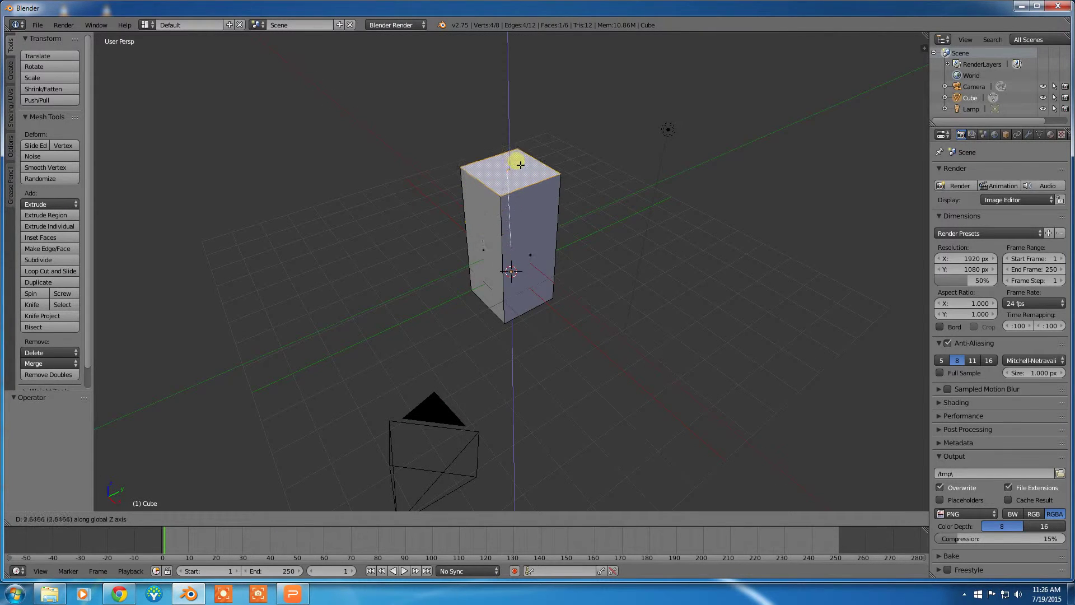
click(502, 158)
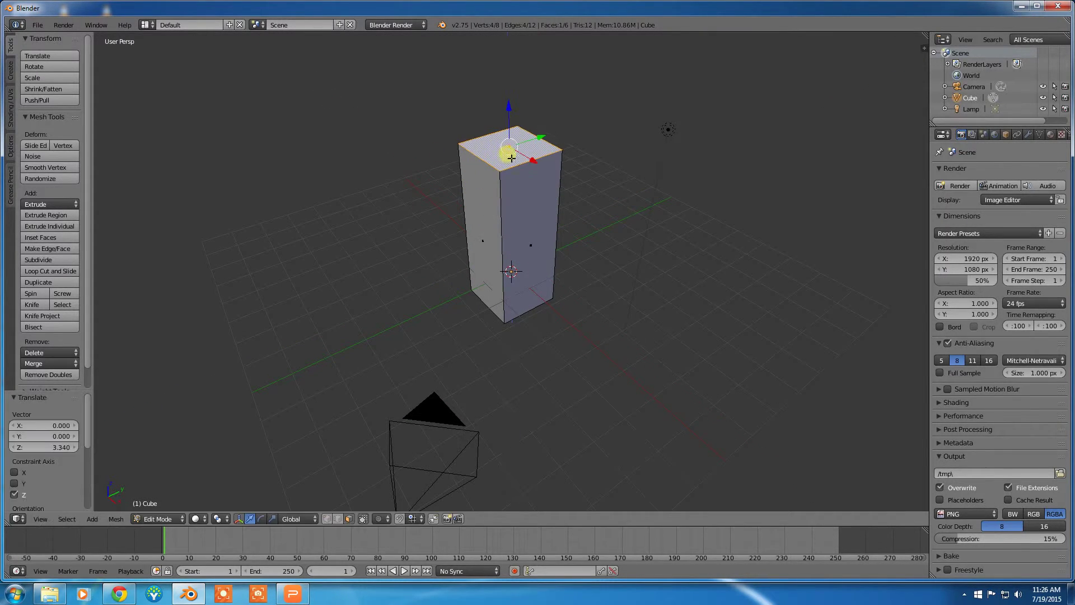
middle_drag(348, 252, 375, 247)
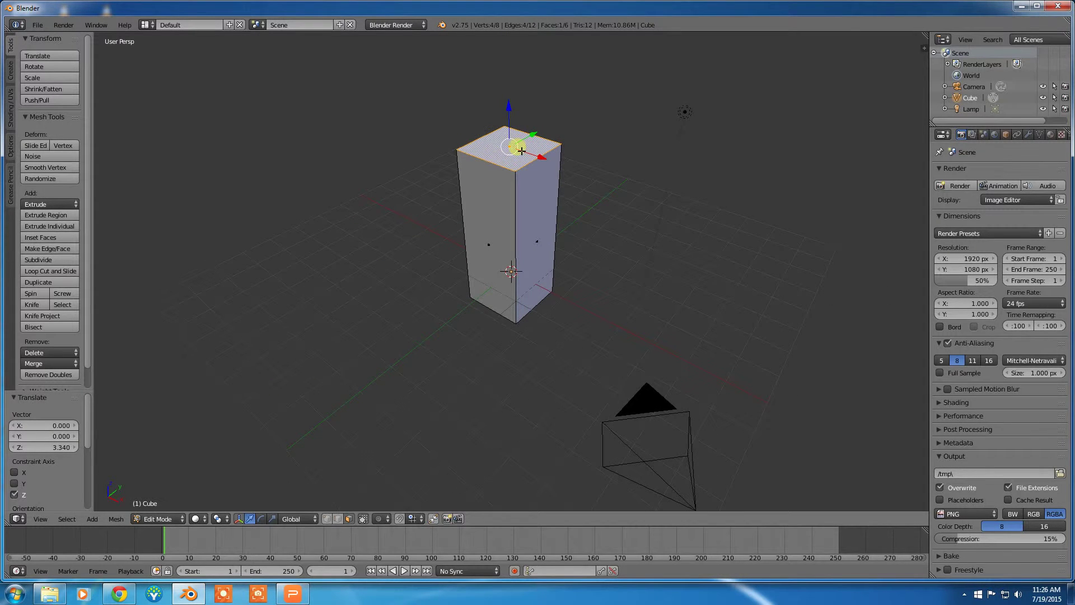
Try rotating the top face freely by about 26.3°, inspect the twisted block from several sides, and undo the rotation.
key(r)
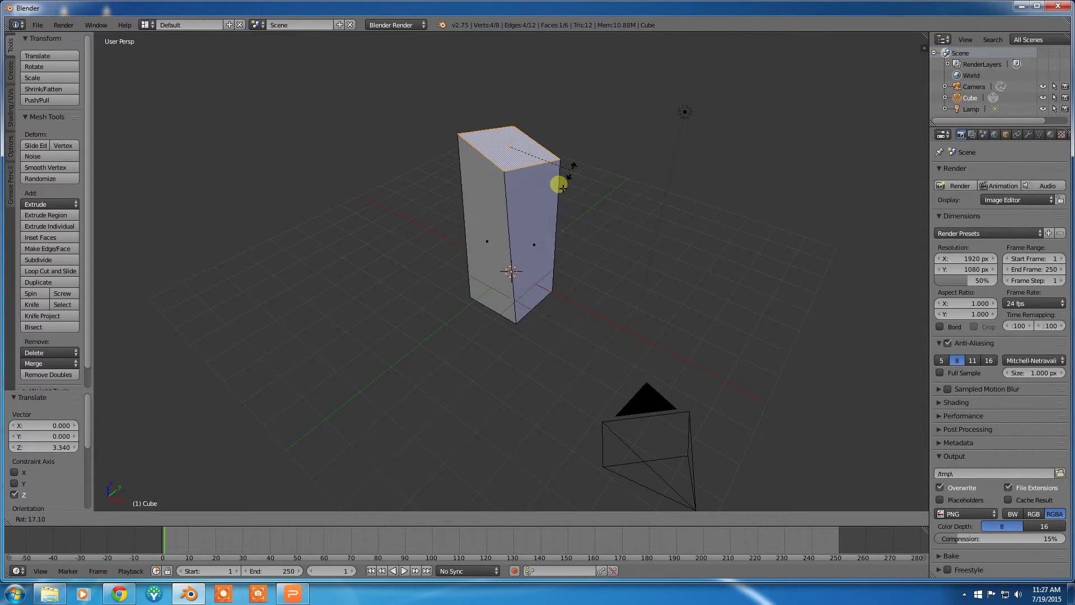
click(577, 202)
mouse_move(612, 276)
middle_down()
mouse_move(341, 229)
mouse_move(341, 187)
mouse_move(418, 166)
mouse_move(398, 120)
mouse_move(492, 133)
mouse_move(509, 192)
mouse_move(546, 242)
mouse_move(607, 279)
mouse_move(619, 264)
middle_up()
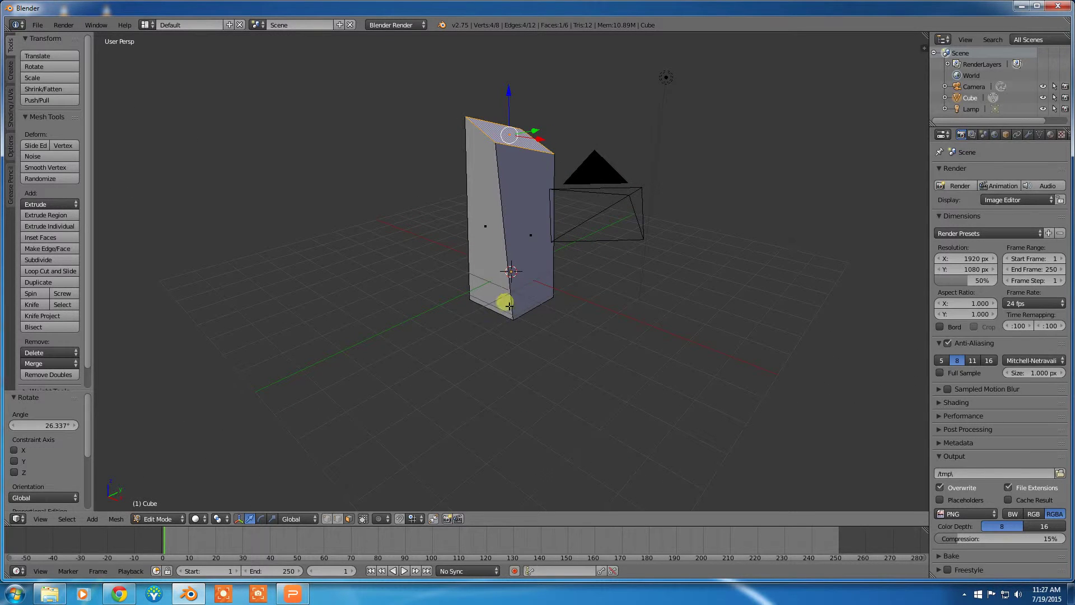
middle_drag(362, 240, 521, 209)
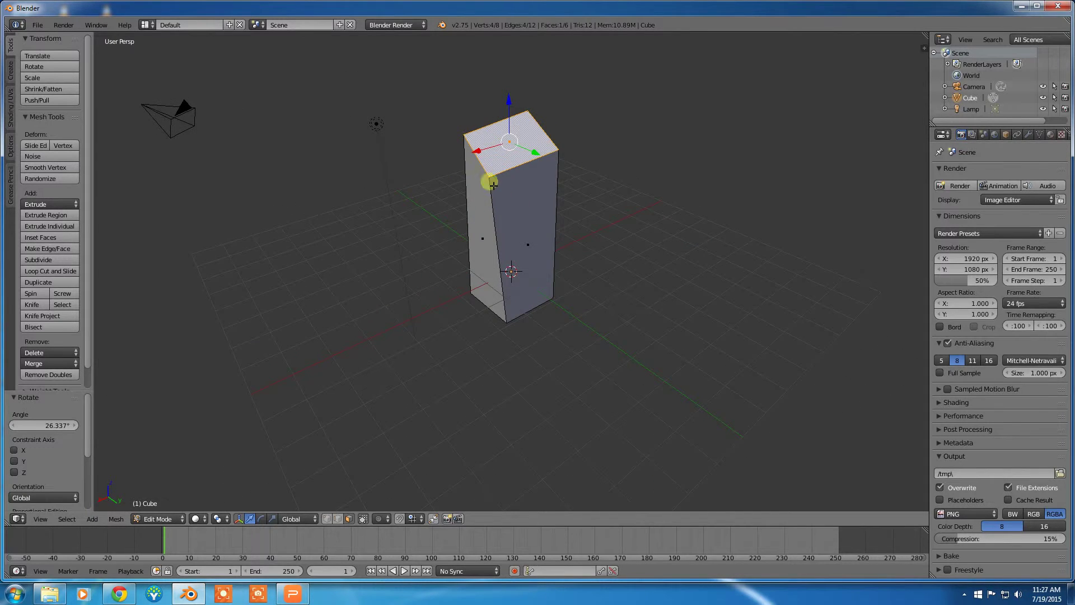
key(ctrl+z)
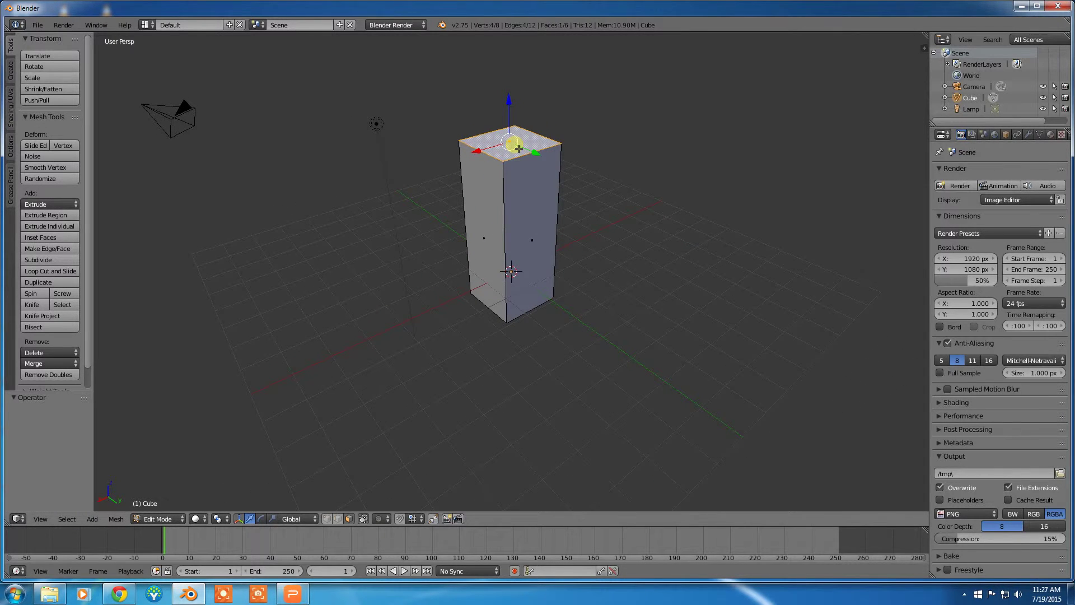
key(r)
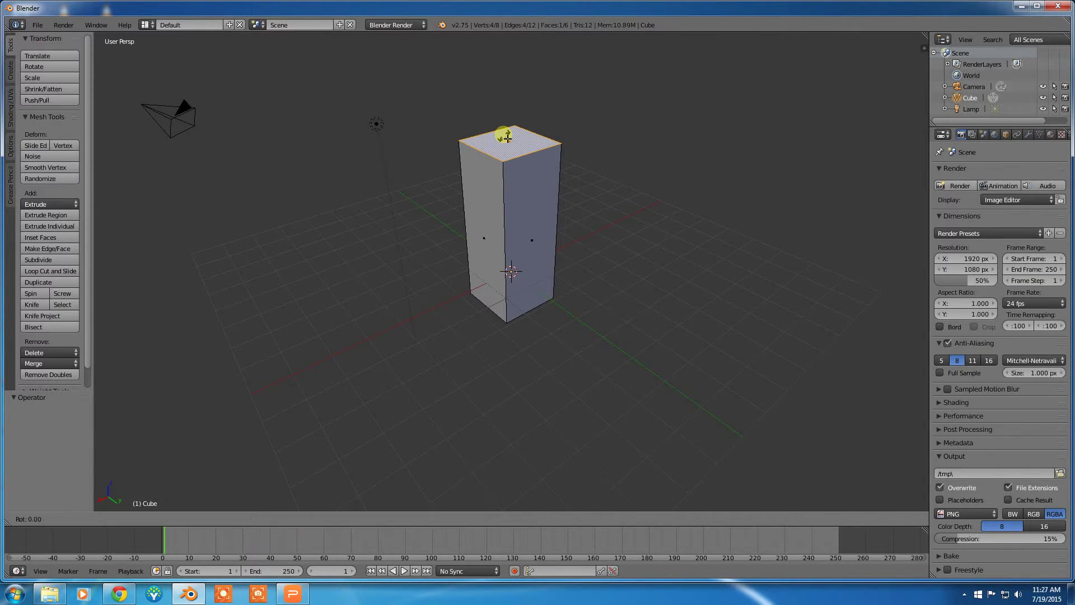
key(x)
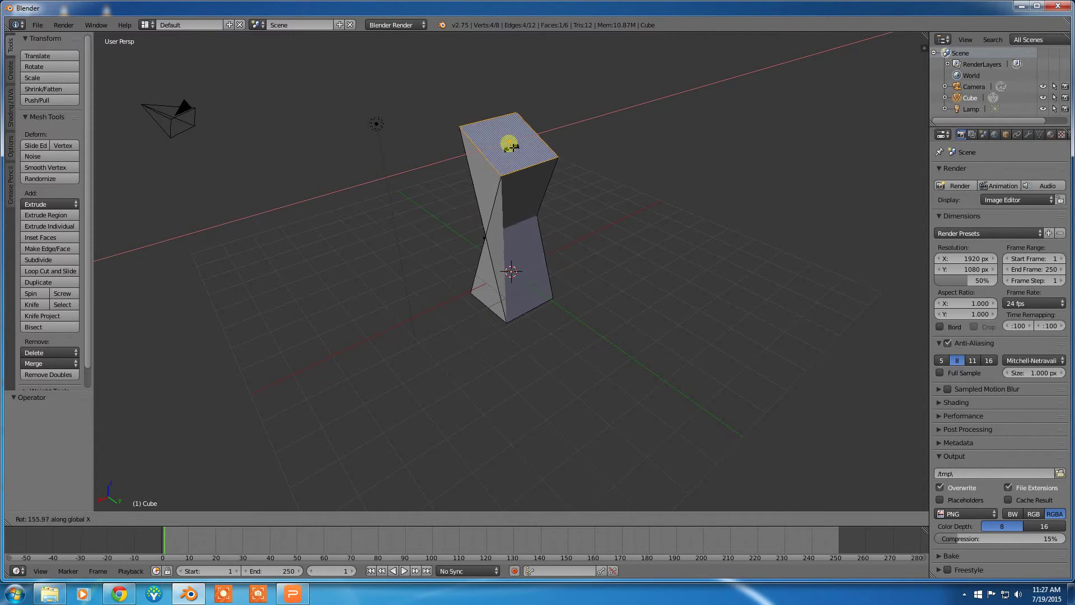
key(Escape)
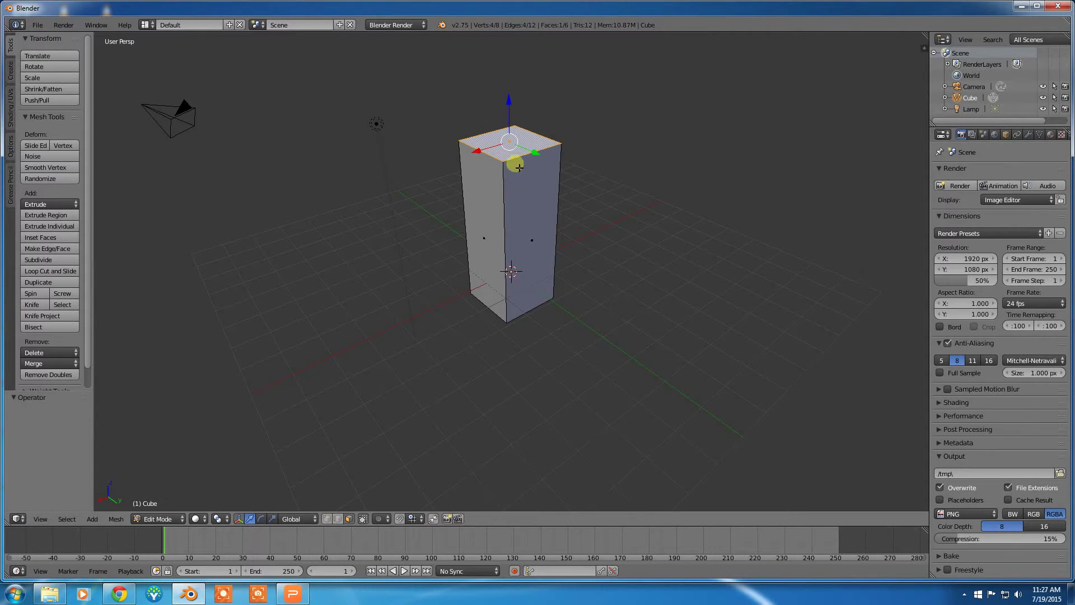
Rotate the top face by about -48.5° around the global X axis to slant the block's top.
key(r)
key(x)
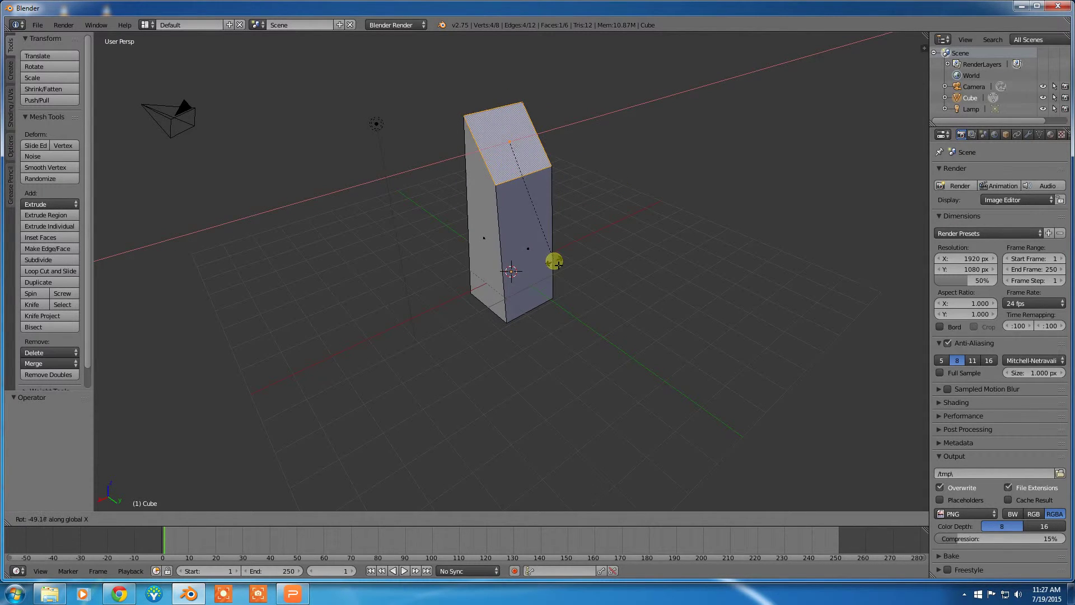
click(550, 257)
middle_drag(449, 248, 372, 223)
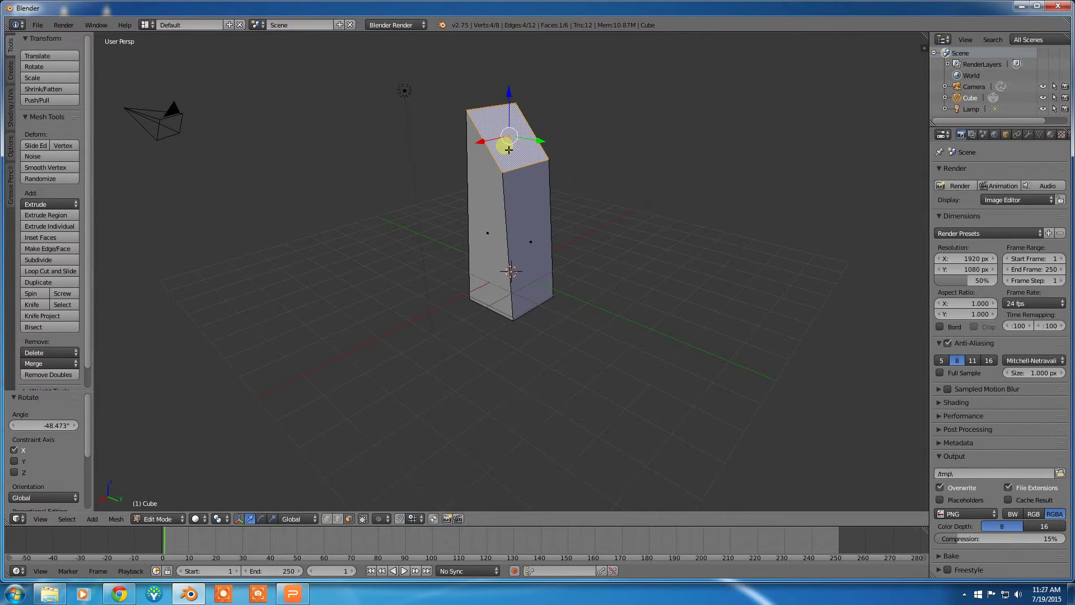
Scale the slanted top face up uniformly on all axes.
key(s)
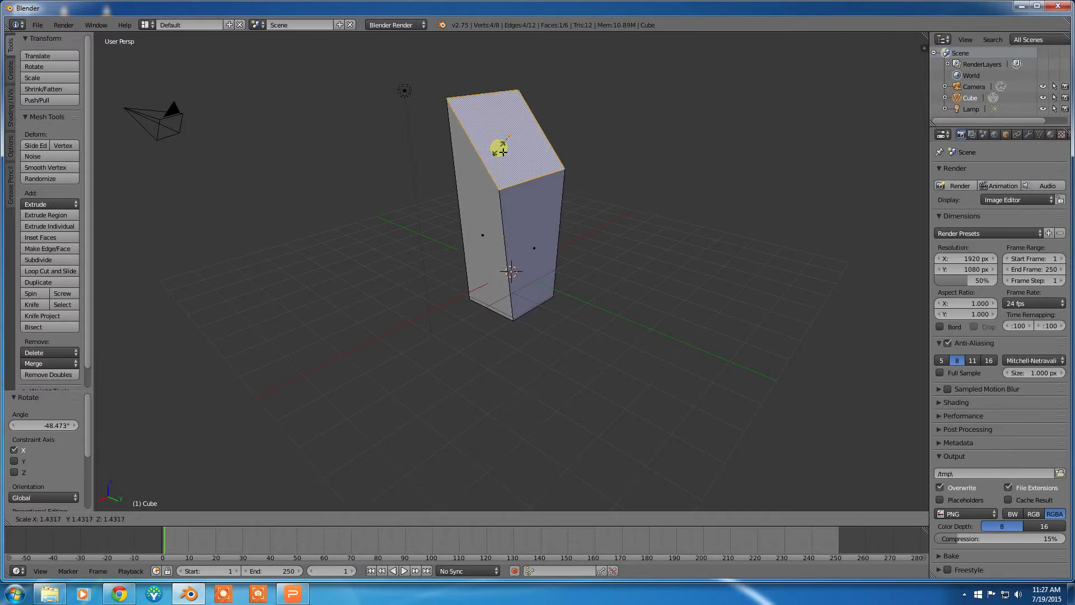